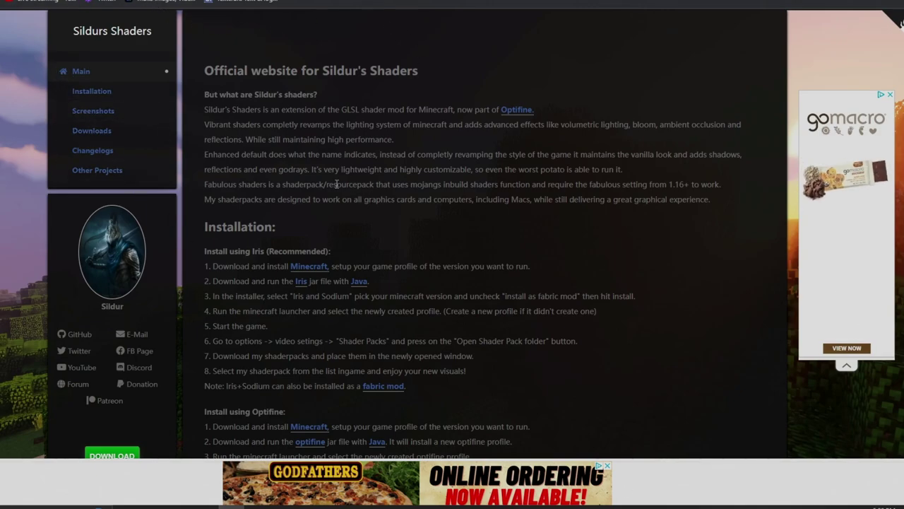
Step: Open the download page for Sildur's Vibrant shaders v1.50 Extreme-Volumetric lighting and skip the advertisement
{"action": "scroll", "coordinate": [336, 184], "scroll_direction": "down", "scroll_amount": 12}
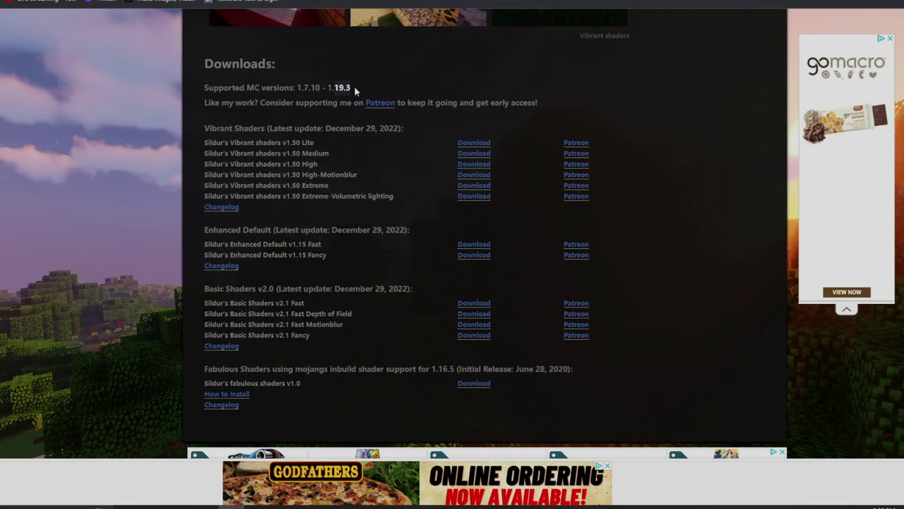
{"action": "left_click_drag", "start_coordinate": [327, 87], "coordinate": [346, 87]}
{"action": "left_click", "coordinate": [298, 90]}
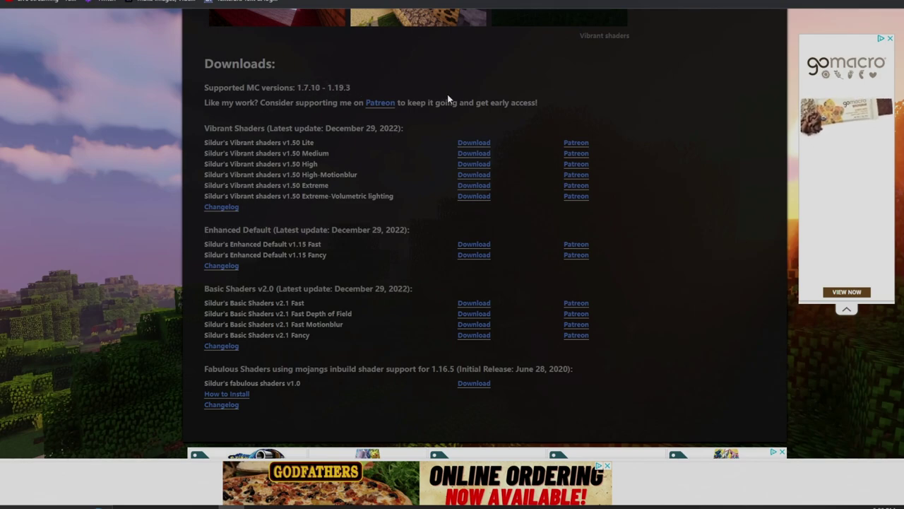
{"action": "left_click", "coordinate": [471, 197]}
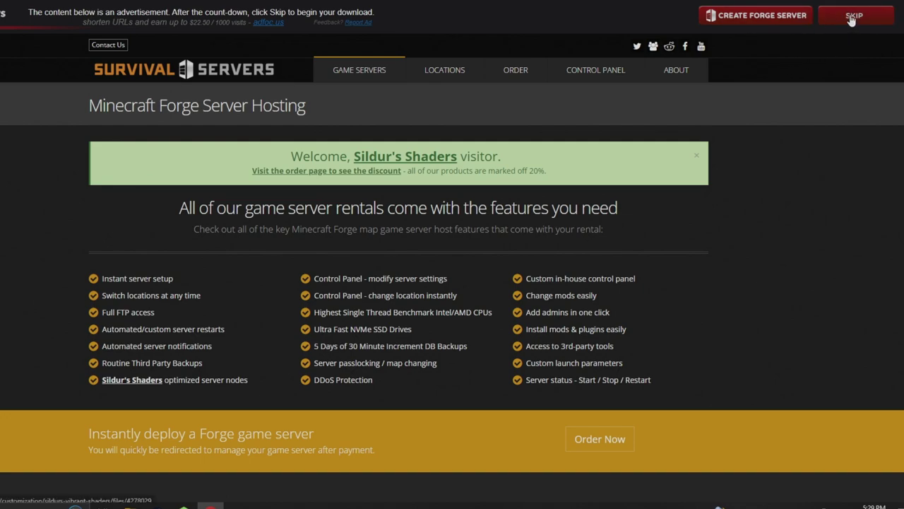
{"action": "left_click", "coordinate": [855, 17]}
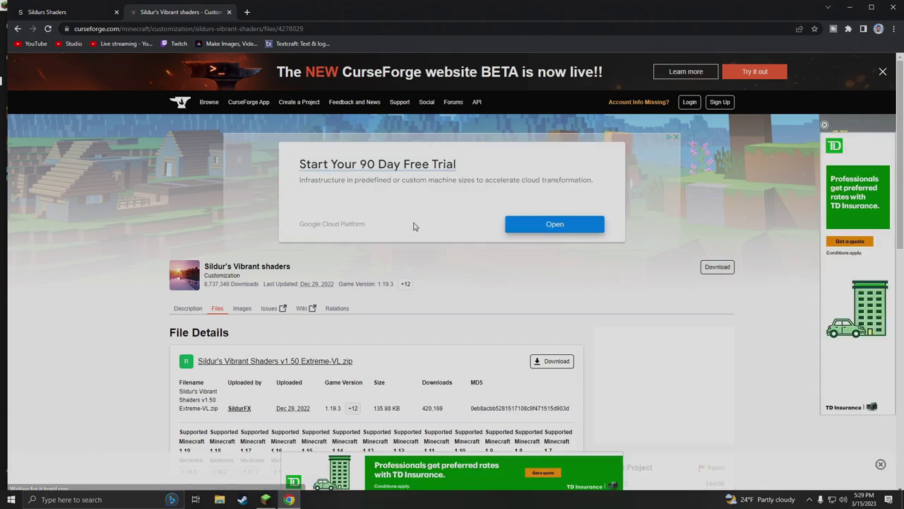
Step: Download the file Sildur's Vibrant Shaders v1.50 Extreme-VL.zip from its CurseForge file details page
{"action": "scroll", "coordinate": [413, 230], "scroll_direction": "down", "scroll_amount": 2}
{"action": "scroll", "coordinate": [424, 237], "scroll_direction": "down", "scroll_amount": 1}
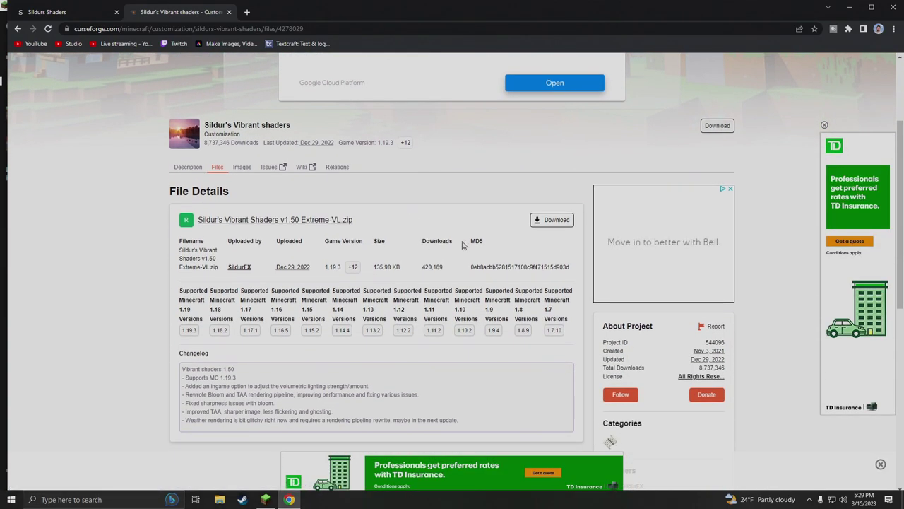
{"action": "left_click", "coordinate": [553, 220]}
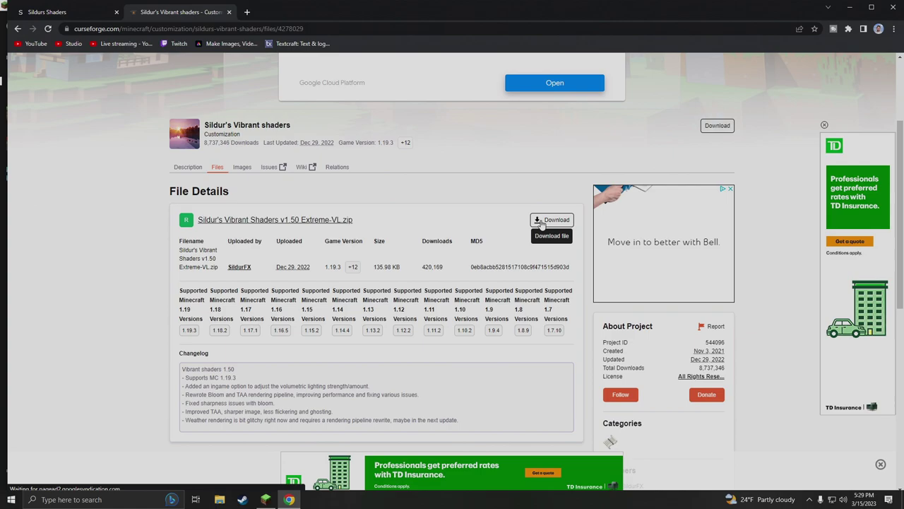
{"action": "scroll", "coordinate": [537, 229], "scroll_direction": "down", "scroll_amount": 2}
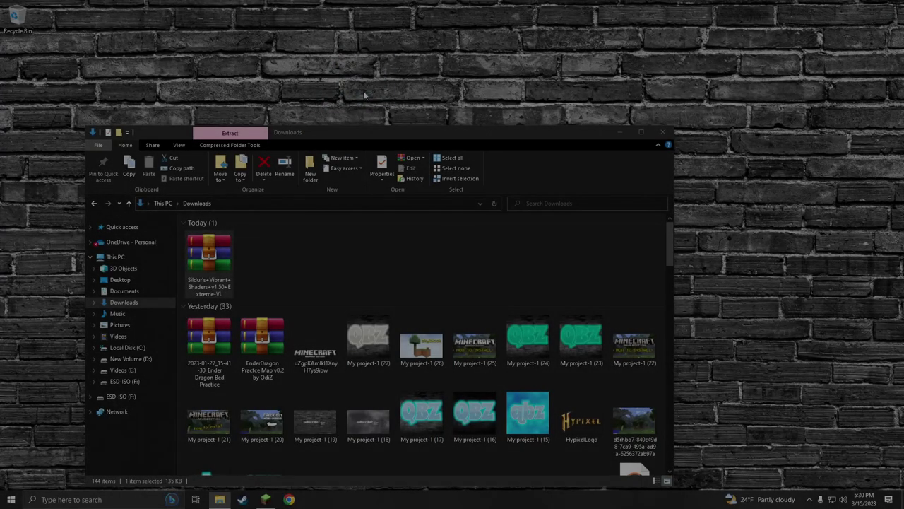
Step: Move the downloaded Sildur's Vibrant Shaders archive from the Downloads folder onto the desktop
{"action": "left_click_drag", "start_coordinate": [364, 94], "coordinate": [413, 191]}
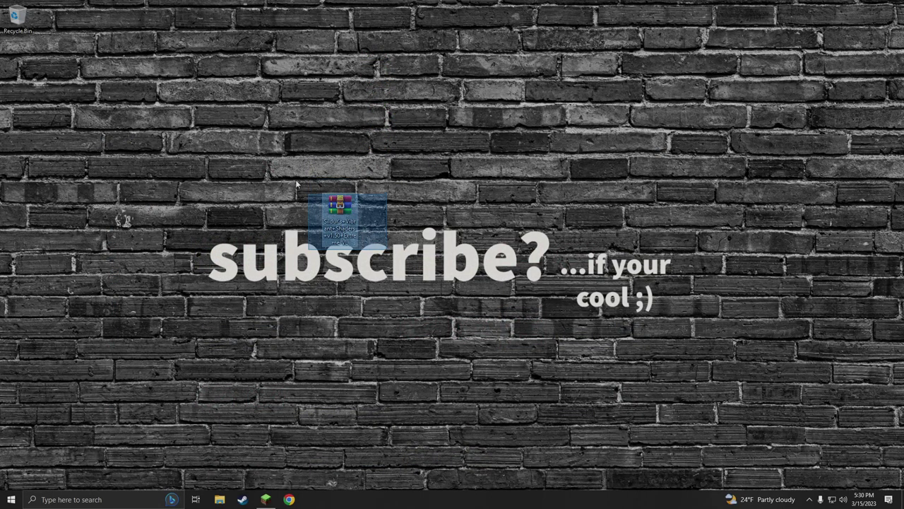
{"action": "left_click", "coordinate": [372, 266]}
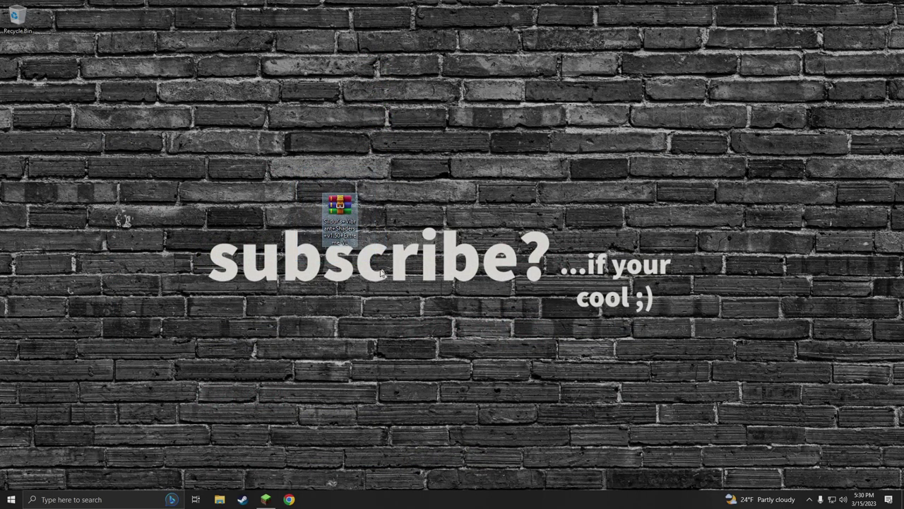
{"action": "left_click_drag", "start_coordinate": [297, 152], "coordinate": [386, 284]}
{"action": "left_click", "coordinate": [302, 174]}
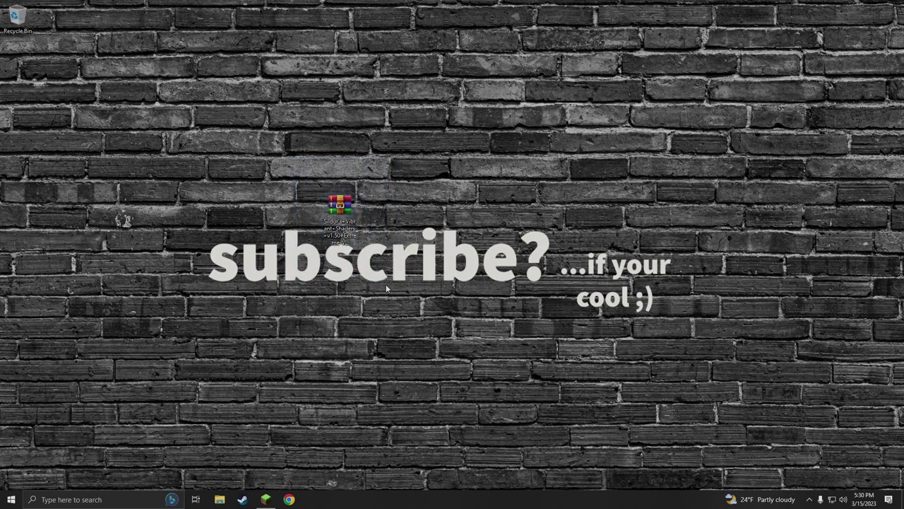
Step: Extract the shader archive into its own folder named after it and place that folder beside the archive on the desktop
{"action": "right_click", "coordinate": [340, 207]}
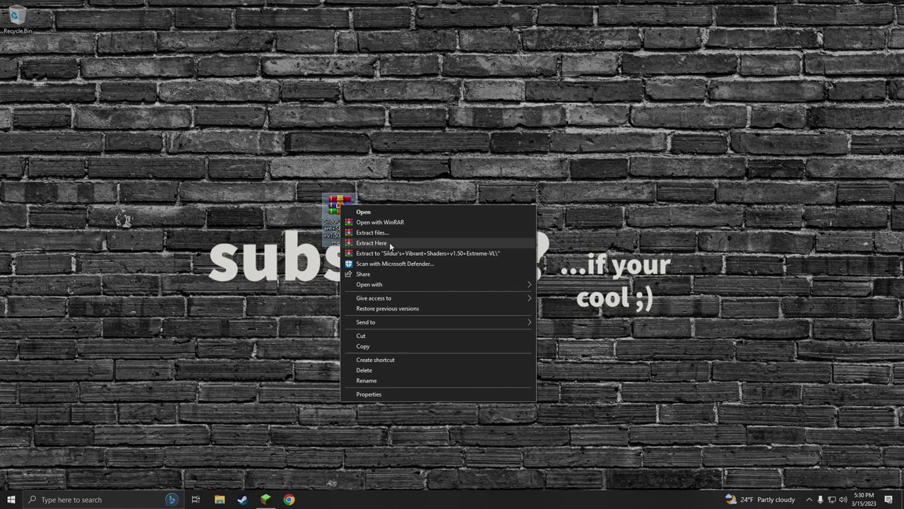
{"action": "left_click", "coordinate": [381, 226]}
{"action": "right_click", "coordinate": [340, 207]}
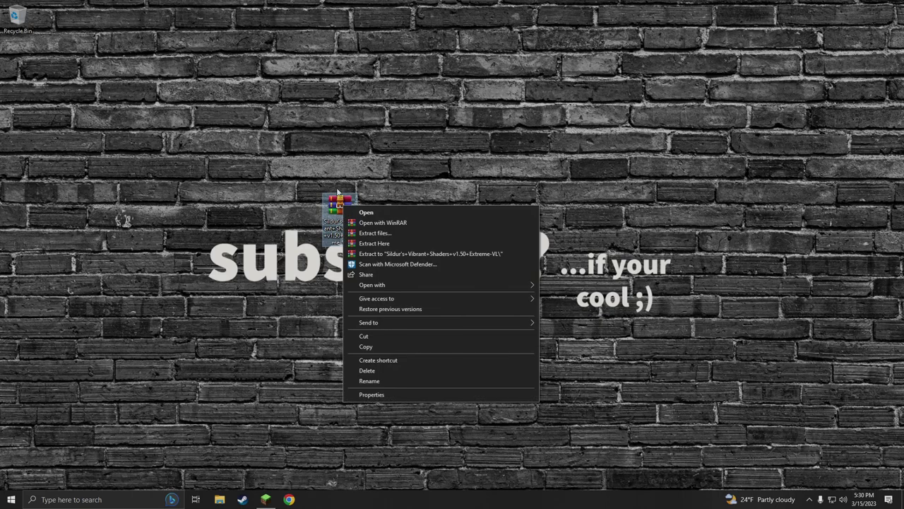
{"action": "left_click", "coordinate": [405, 256]}
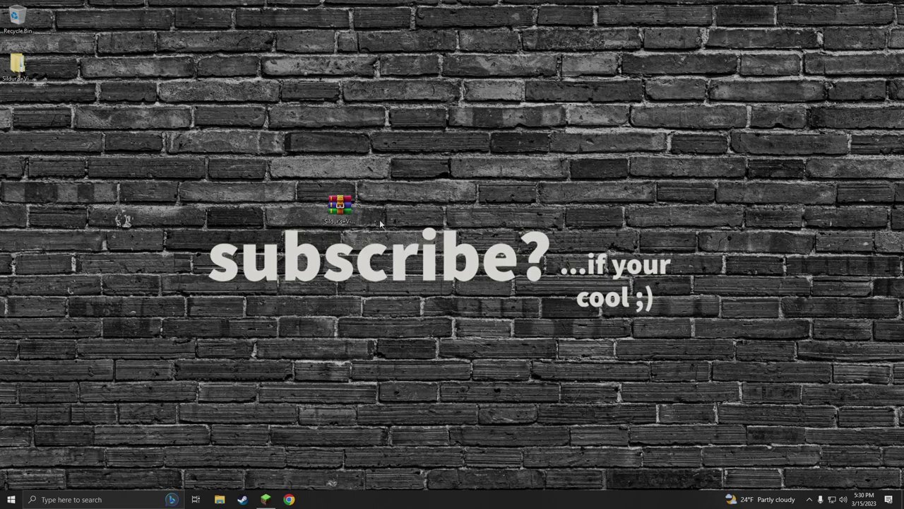
{"action": "left_click_drag", "start_coordinate": [16, 65], "coordinate": [377, 211]}
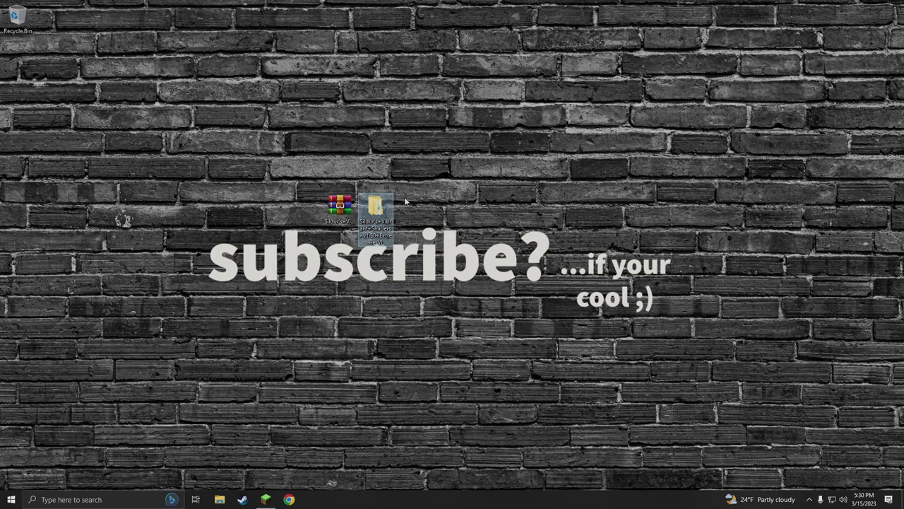
Step: Delete the original shader archive from the desktop, keeping only the extracted folder
{"action": "left_click", "coordinate": [339, 210]}
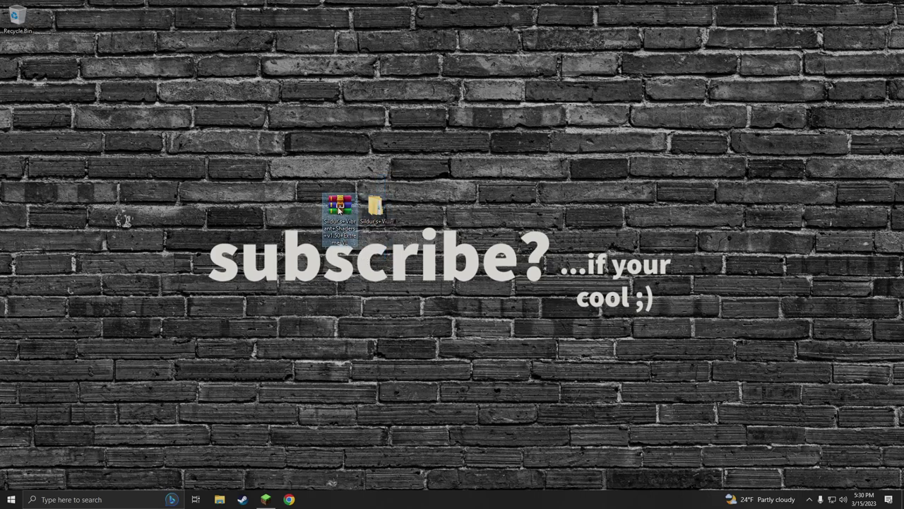
{"action": "left_click_drag", "start_coordinate": [339, 205], "coordinate": [20, 21]}
{"action": "left_click", "coordinate": [374, 206]}
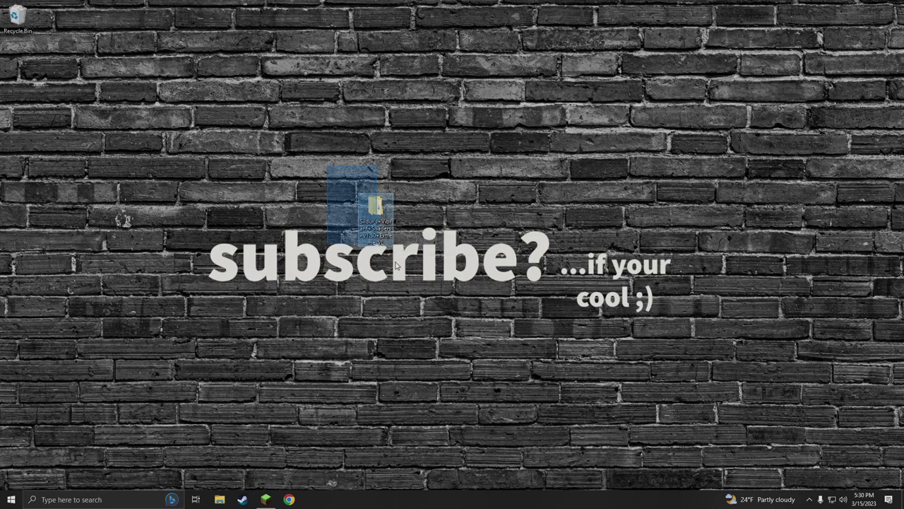
{"action": "left_click_drag", "start_coordinate": [310, 172], "coordinate": [377, 197]}
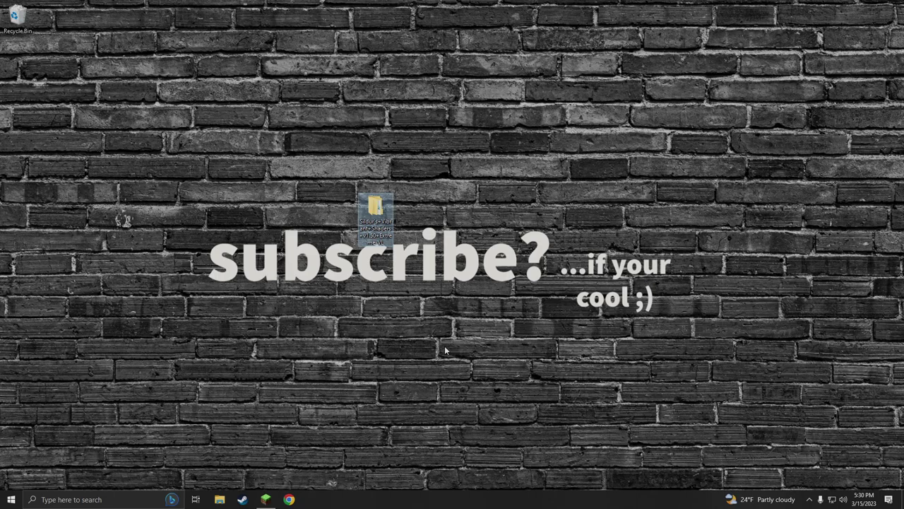
Step: Switch to the Minecraft Launcher, start Java Edition with the OptiFine 1.19.2 installation and close the launcher
{"action": "left_click", "coordinate": [266, 500]}
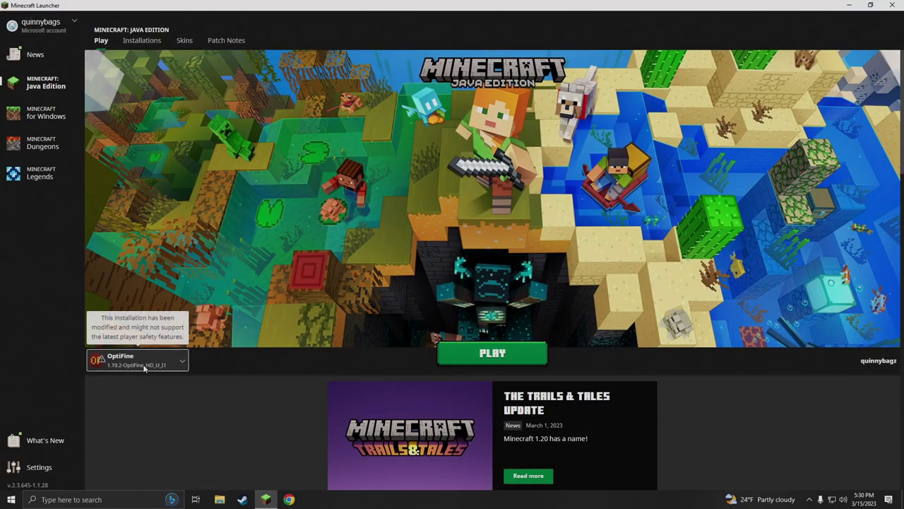
{"action": "left_click", "coordinate": [492, 353]}
{"action": "left_click", "coordinate": [895, 5]}
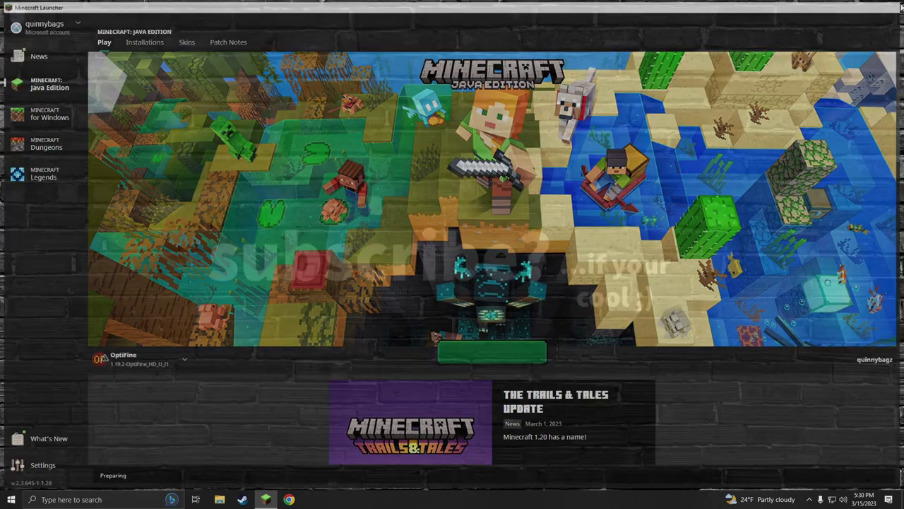
{"action": "left_click", "coordinate": [374, 212]}
{"action": "left_click", "coordinate": [336, 170]}
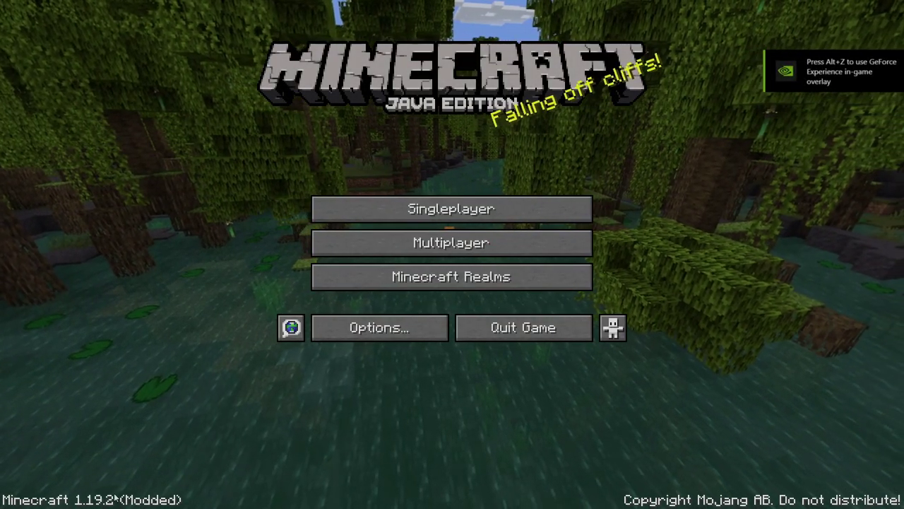
Step: Open the shaderpacks folder from Minecraft's Shaders video settings
{"action": "left_click", "coordinate": [395, 337]}
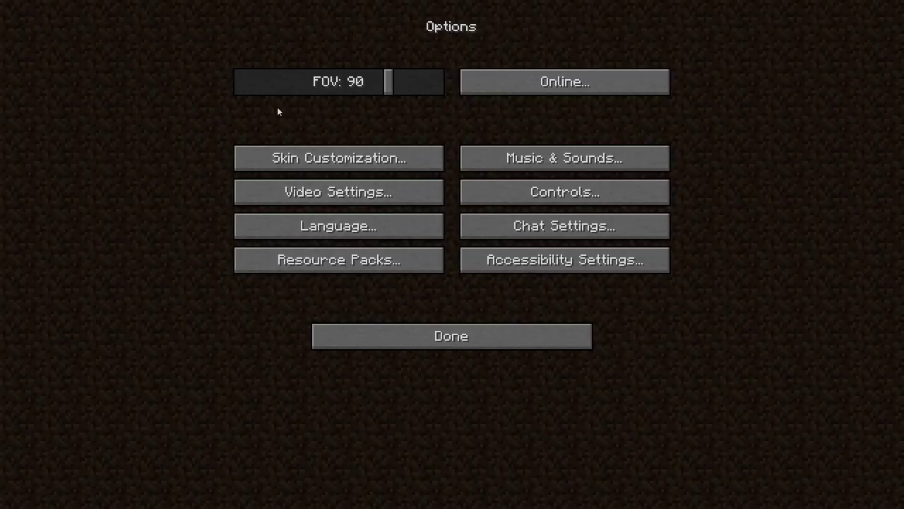
{"action": "left_click", "coordinate": [334, 195]}
{"action": "left_click", "coordinate": [377, 258]}
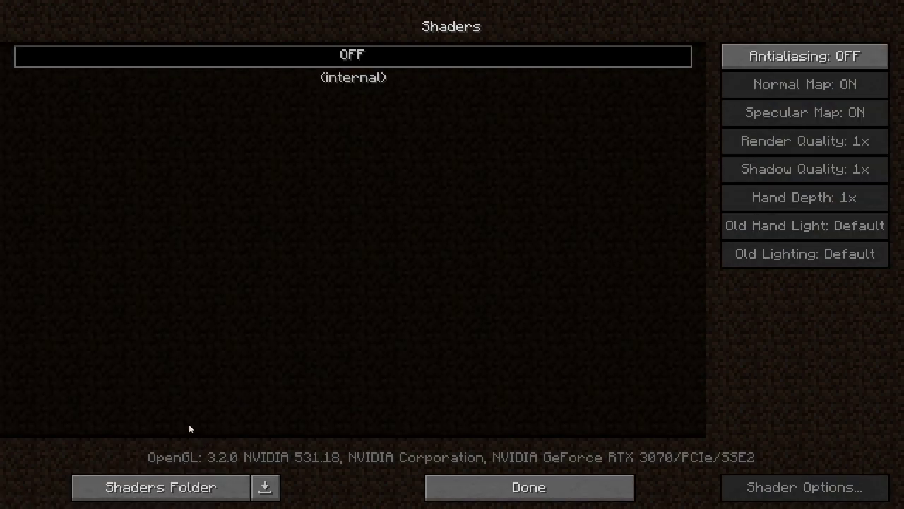
{"action": "left_click", "coordinate": [181, 494]}
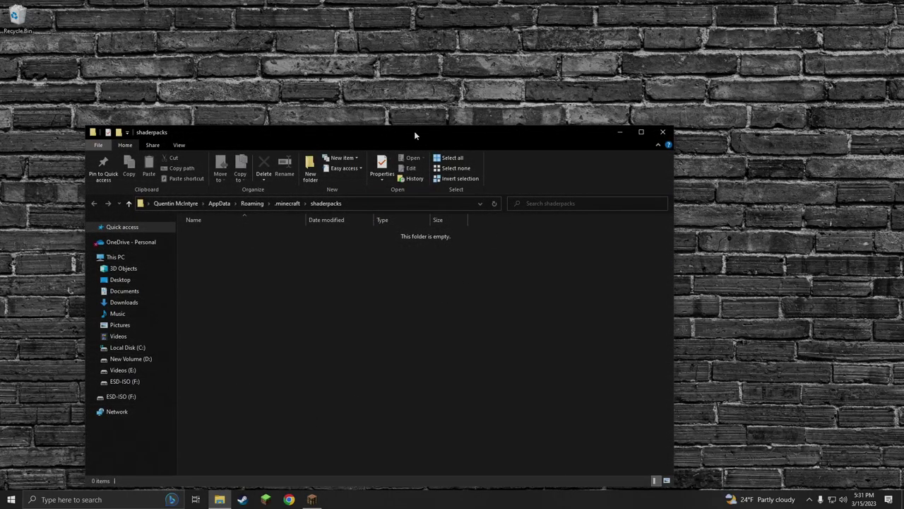
Step: Move the extracted Sildur's Vibrant Shaders folder from the desktop into the shaderpacks folder and close the folder window
{"action": "left_click_drag", "start_coordinate": [414, 131], "coordinate": [438, 222]}
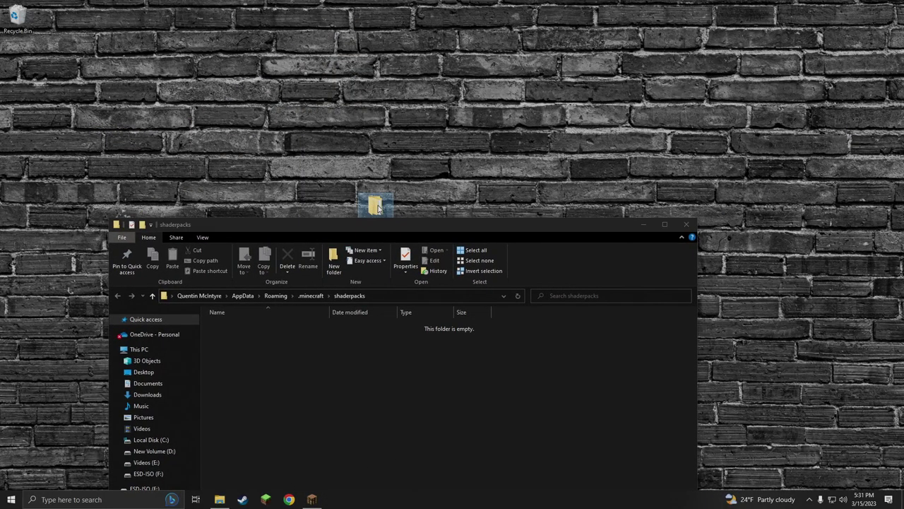
{"action": "left_click_drag", "start_coordinate": [378, 207], "coordinate": [267, 371]}
{"action": "left_click", "coordinate": [686, 225]}
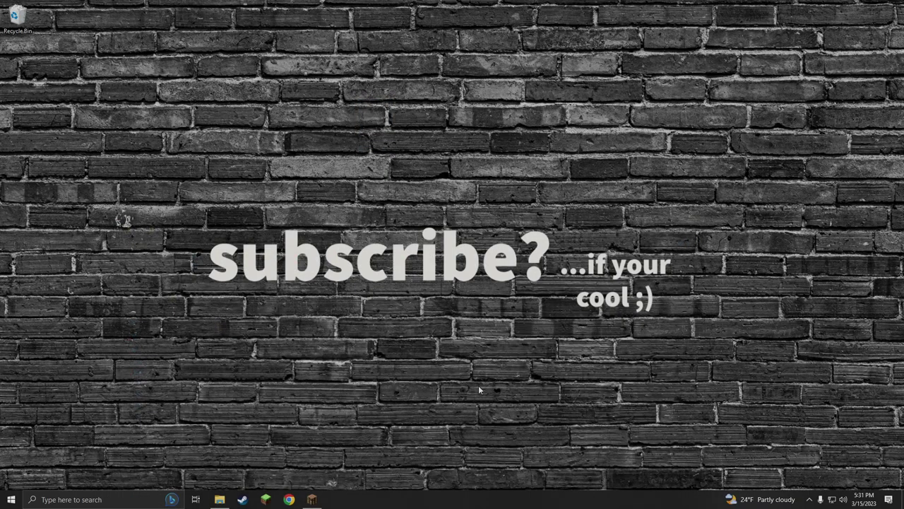
Step: Switch back to Minecraft, enable the Sildur's+Vibrant+Shaders+v1.50+Extreme-VL shader pack and return to the title screen
{"action": "left_click", "coordinate": [312, 499]}
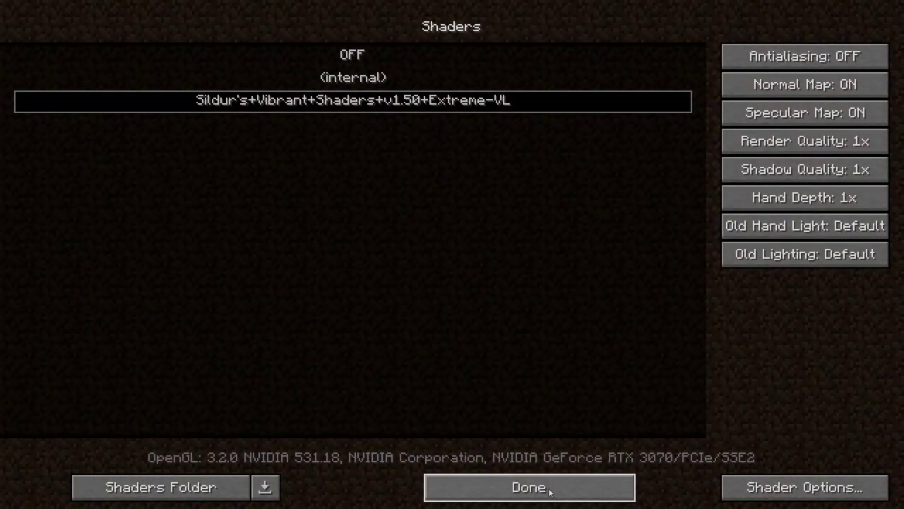
{"action": "left_click", "coordinate": [546, 488]}
{"action": "left_click", "coordinate": [459, 356]}
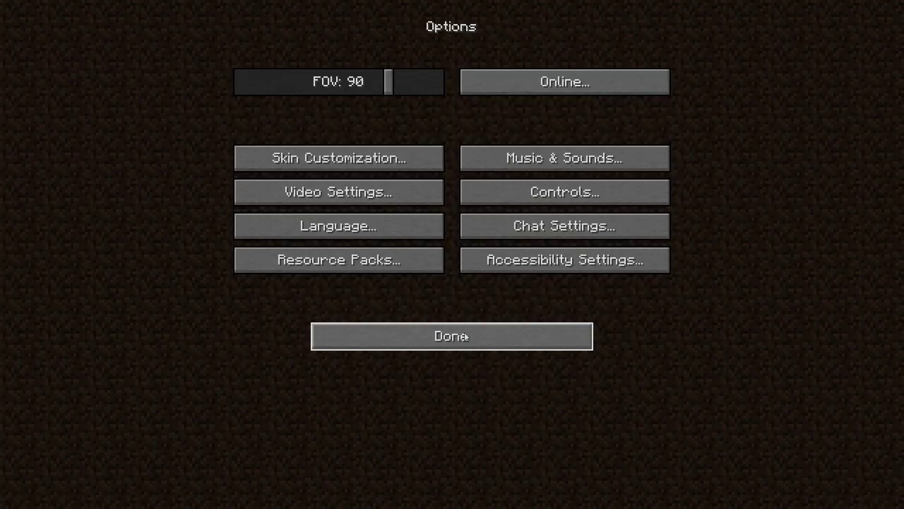
{"action": "left_click", "coordinate": [466, 337]}
Step: Start creating a new singleplayer world and clear its default name
{"action": "left_click", "coordinate": [438, 207]}
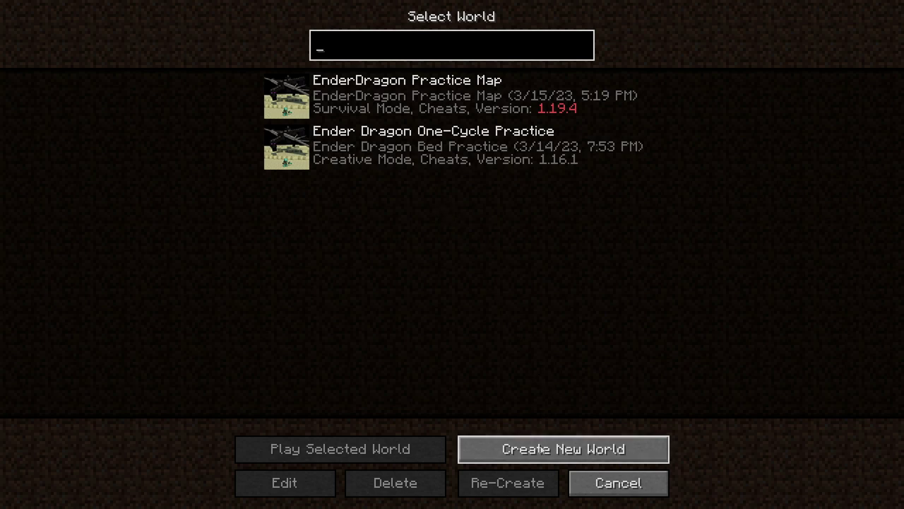
{"action": "left_click", "coordinate": [539, 445]}
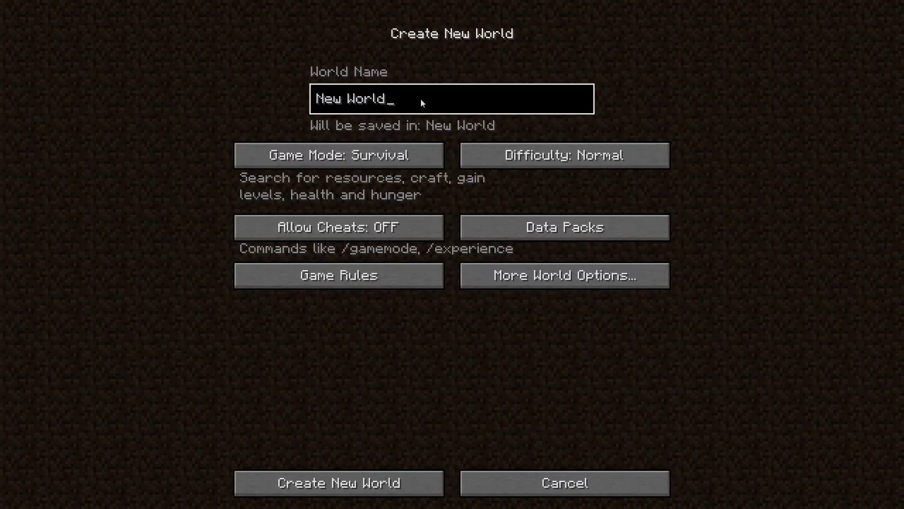
{"action": "key", "text": "BackSpace"}
{"action": "key", "text": "BackSpace"}
{"action": "key", "text": "BackSpace"}
{"action": "key", "text": "BackSpace"}
{"action": "key", "text": "BackSpace"}
{"action": "key", "text": "BackSpace"}
{"action": "key", "text": "BackSpace"}
{"action": "key", "text": "BackSpace"}
{"action": "key", "text": "BackSpace"}
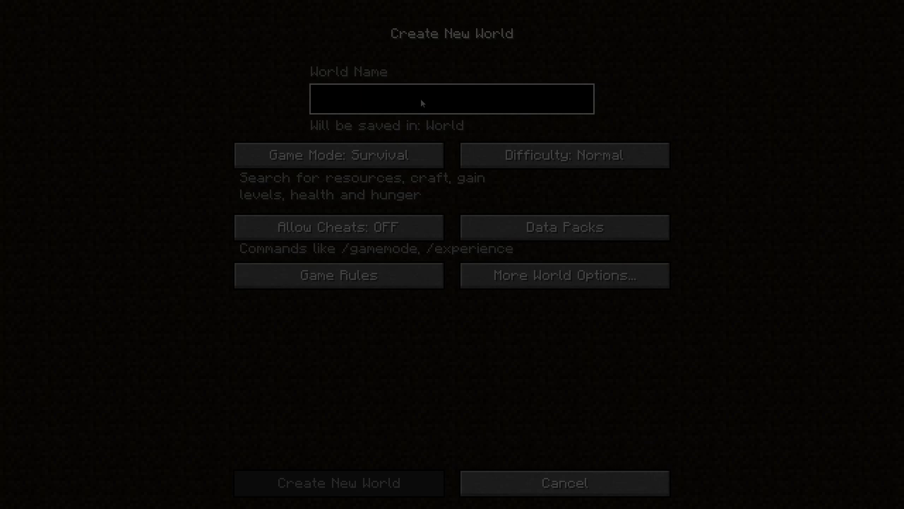